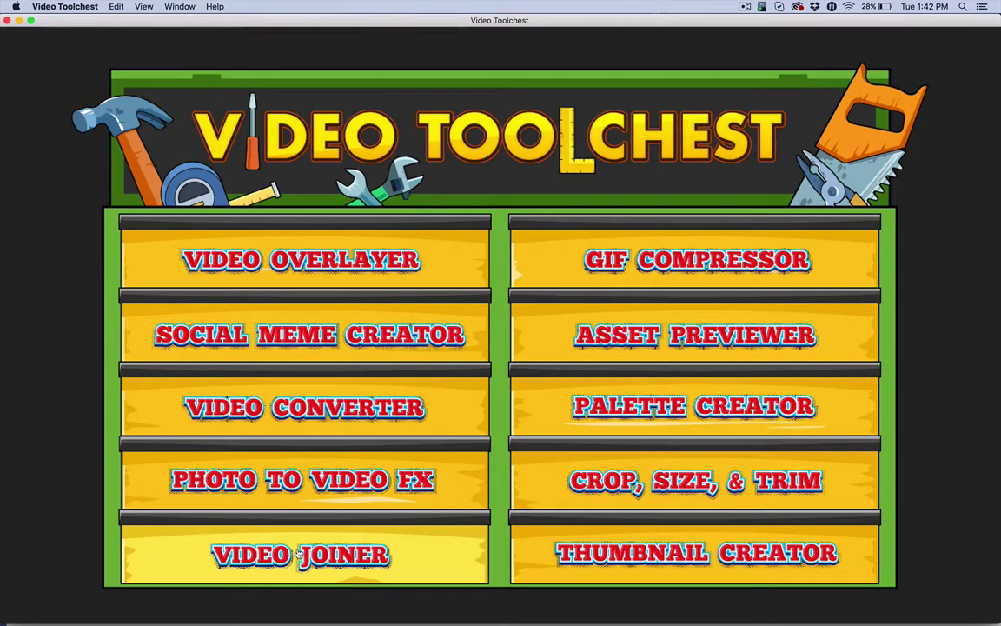
# - Open the Video Joiner and nudge its timeline panel slightly lower
pyautogui.click(300, 556)
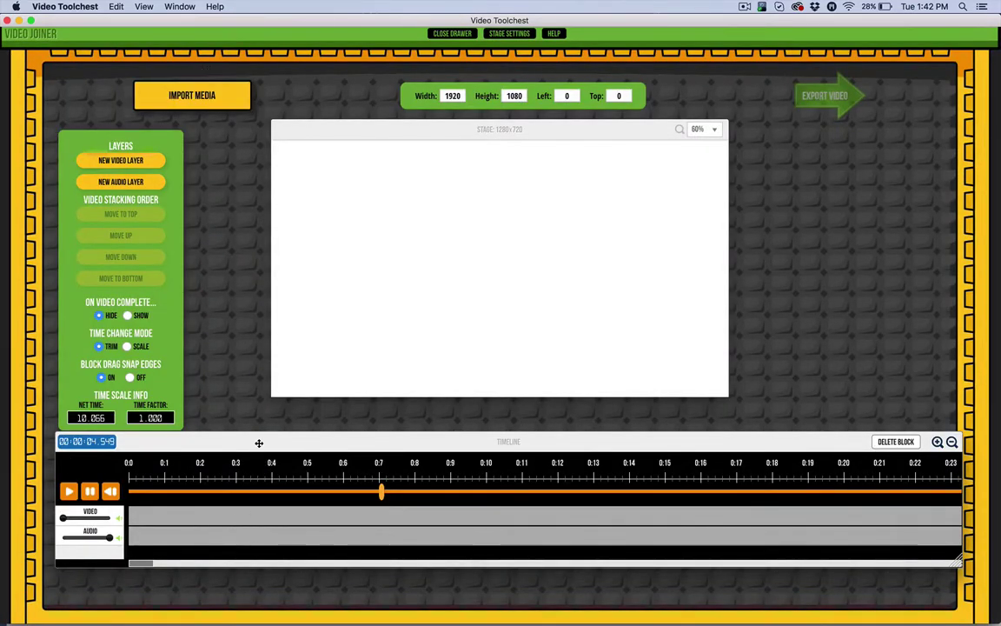
pyautogui.moveTo(259, 442); pyautogui.dragTo(257, 456)
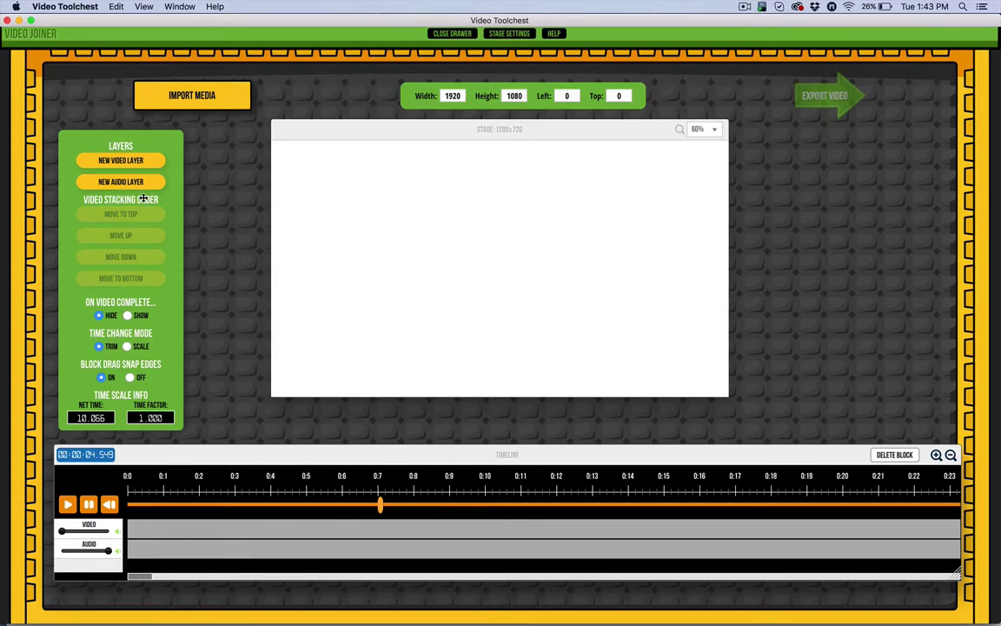
# - Import the Hair_Blow.mp4 clip into the Video Joiner timeline
pyautogui.click(165, 94)
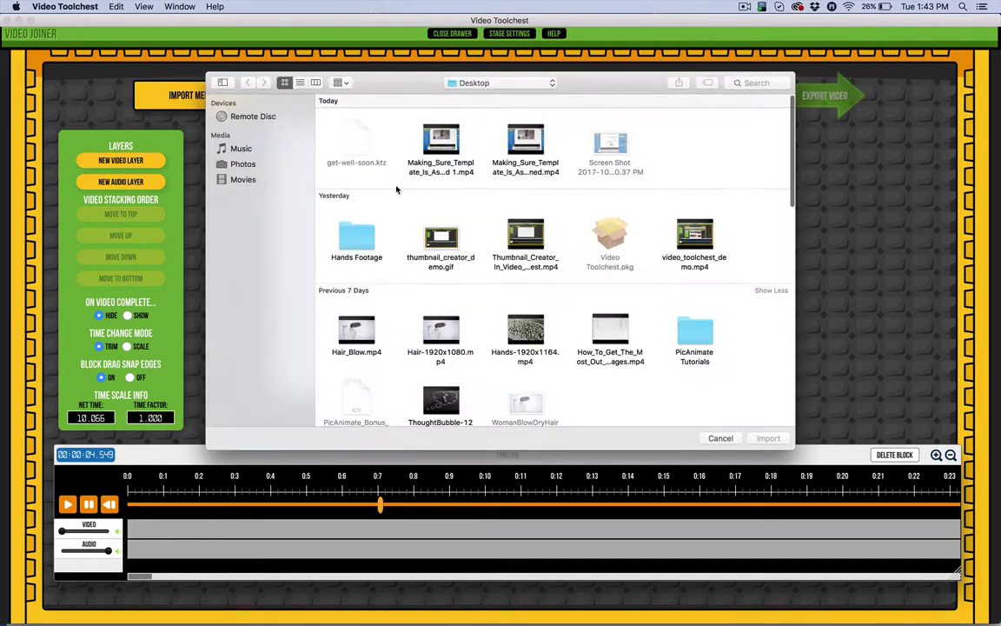
pyautogui.click(352, 330)
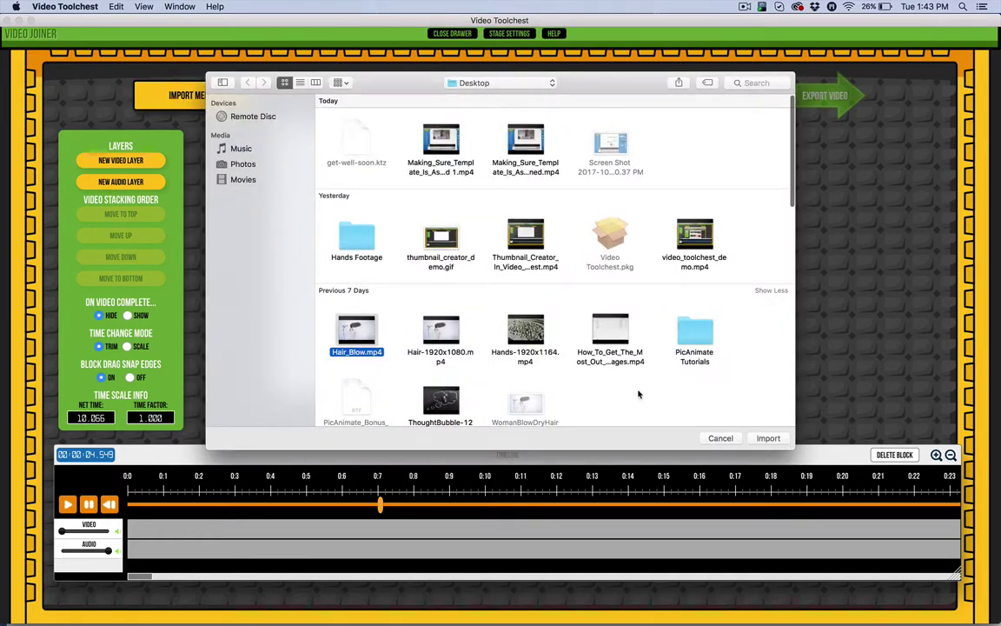
pyautogui.click(770, 438)
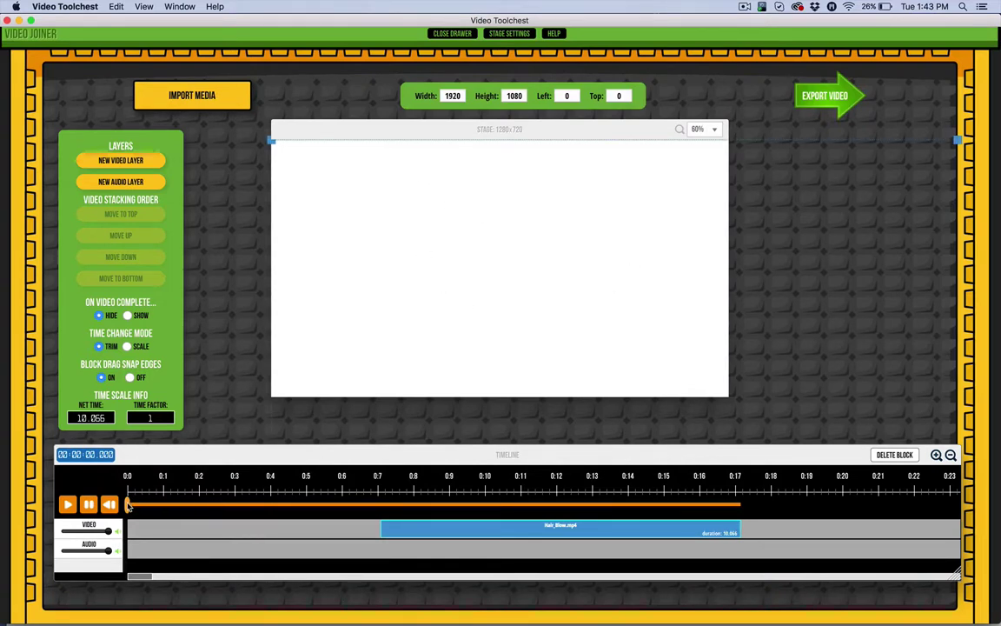
# - Scrub through Hair_Blow, move it to start at 0:00, and park the playhead at its end
pyautogui.click(166, 493)
pyautogui.moveTo(539, 494)
pyautogui.mouseDown()
pyautogui.moveTo(466, 493)
pyautogui.moveTo(542, 493)
pyautogui.mouseUp()
pyautogui.click(542, 493)
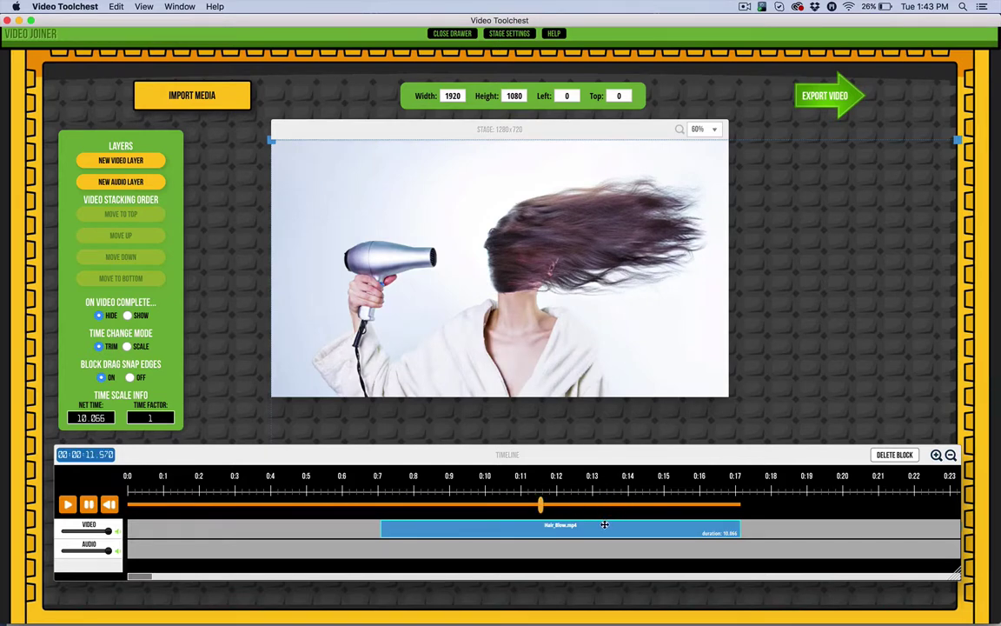
pyautogui.moveTo(603, 537); pyautogui.dragTo(288, 517)
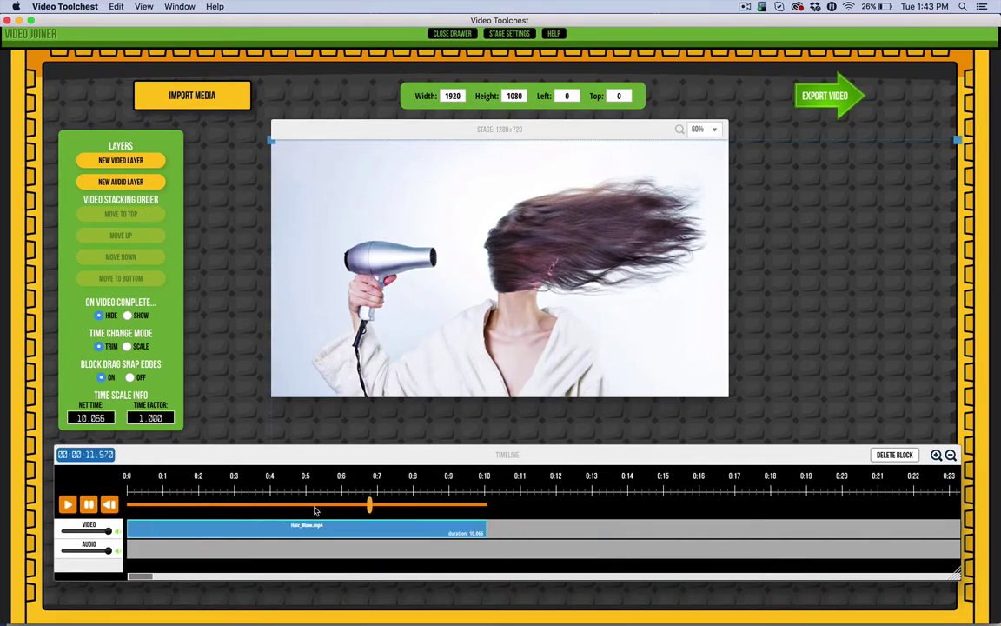
pyautogui.click(371, 504)
pyautogui.click(491, 504)
# - Import ThoughtBubble-1280x720.mp4 so it follows Hair_Blow on the track
pyautogui.click(157, 88)
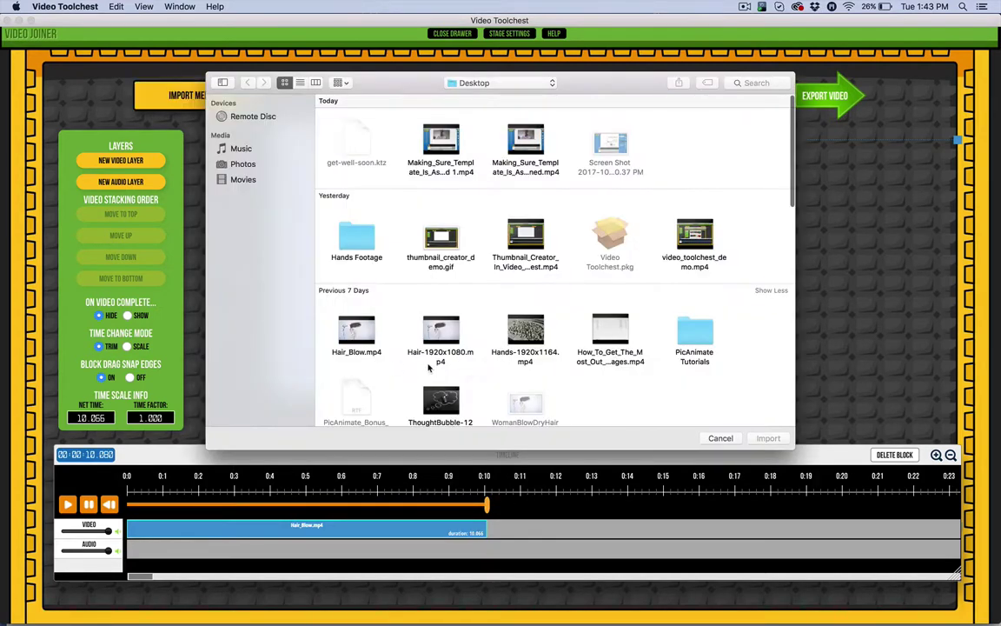
pyautogui.click(448, 402)
pyautogui.click(768, 438)
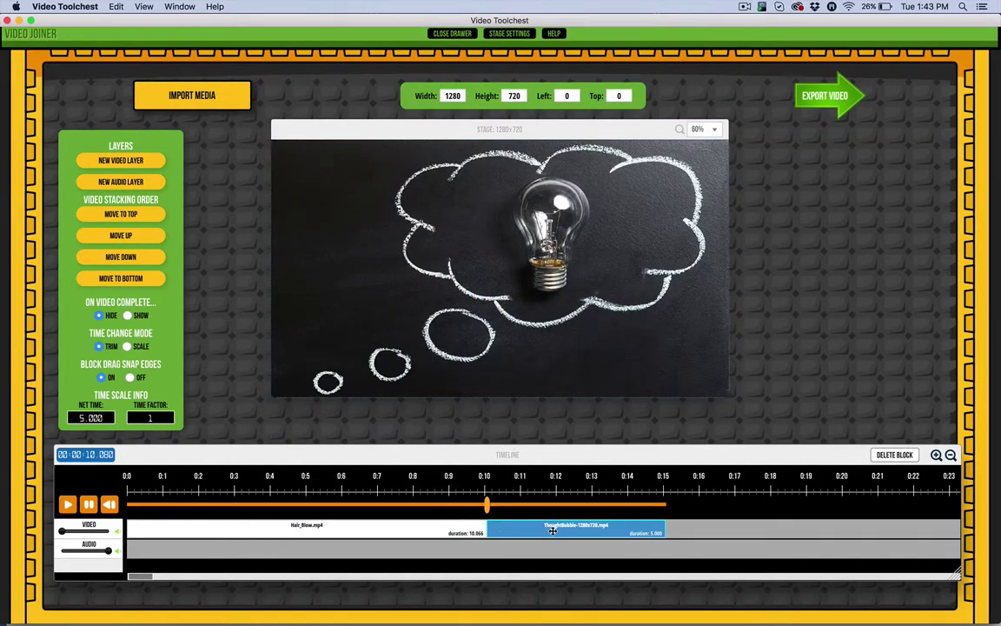
pyautogui.moveTo(511, 532); pyautogui.dragTo(625, 531)
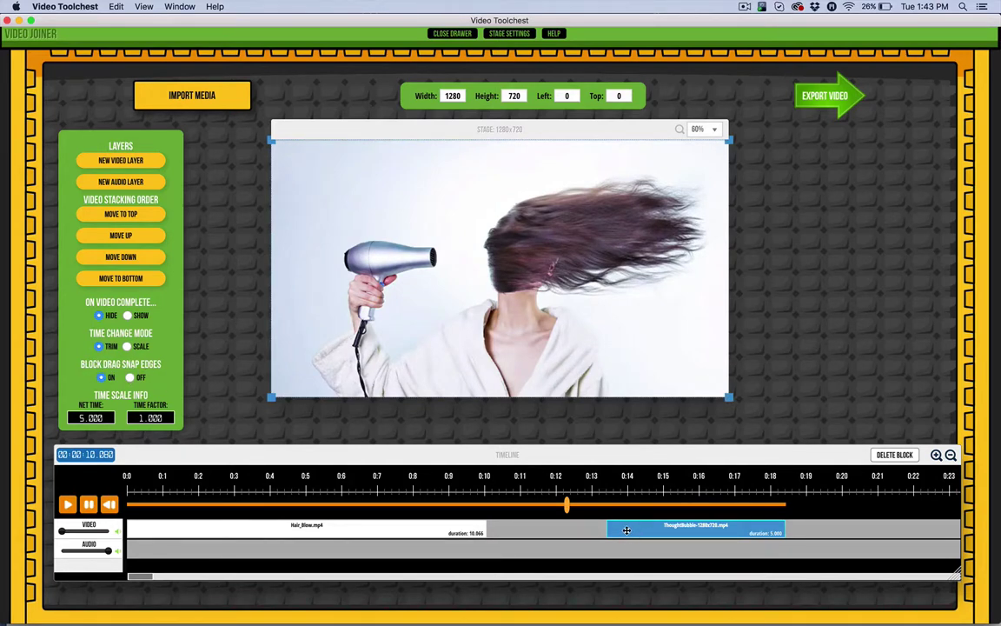
pyautogui.moveTo(613, 533); pyautogui.dragTo(498, 532)
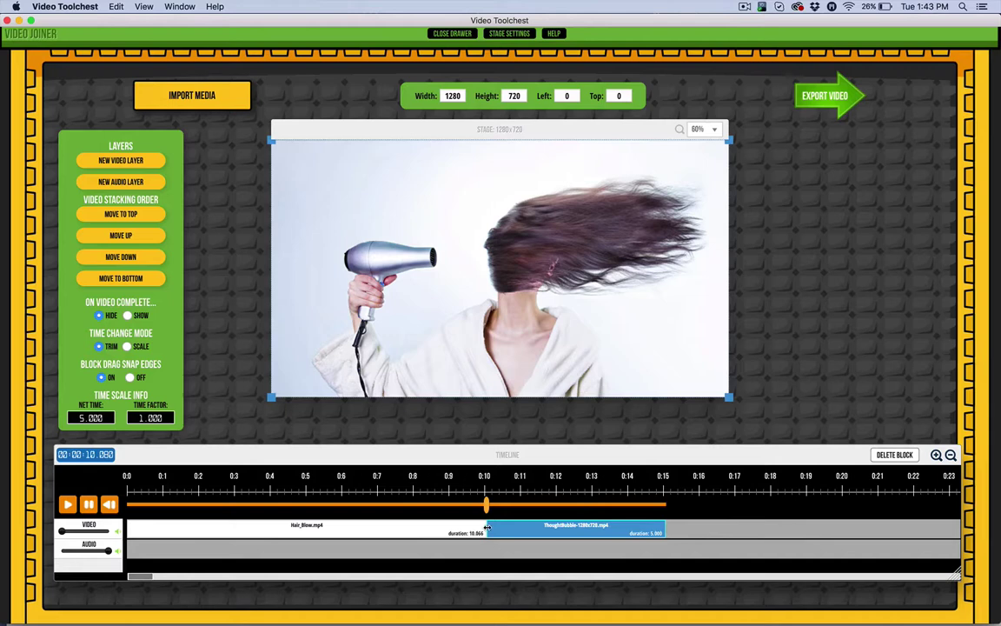
pyautogui.moveTo(488, 513); pyautogui.dragTo(468, 514)
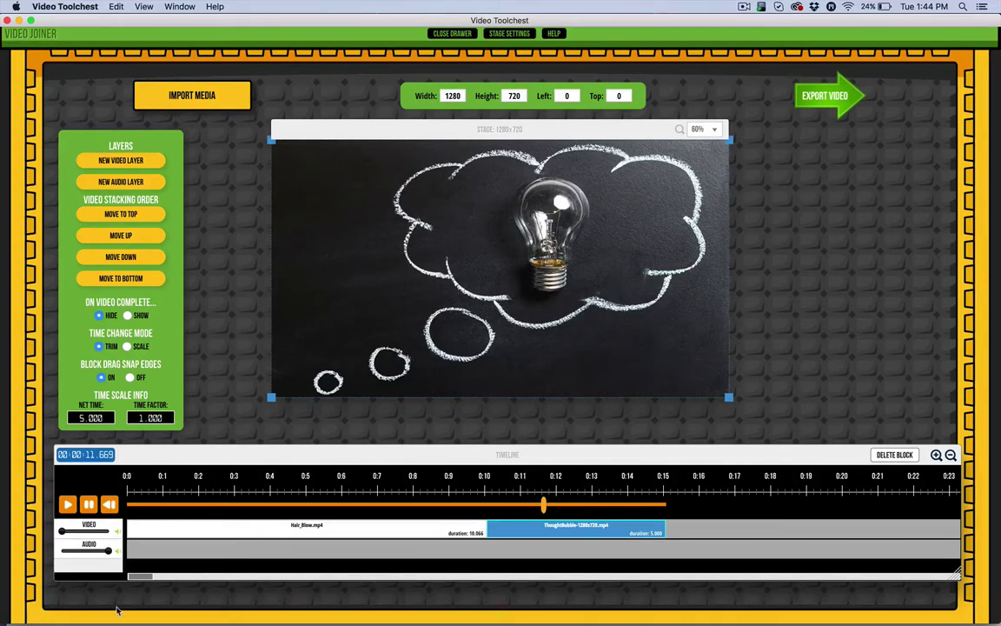
# - Slide the ThoughtBubble clip to start near 0:09 over Hair_Blow's end and move it to the top layer
pyautogui.scroll(-2, 170, 544)
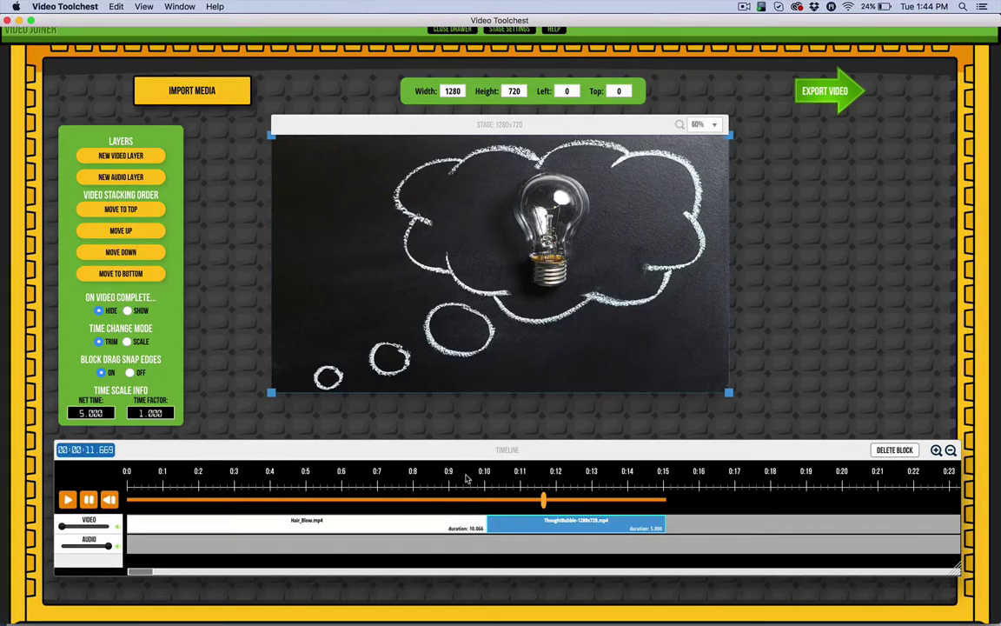
pyautogui.moveTo(508, 527); pyautogui.dragTo(470, 525)
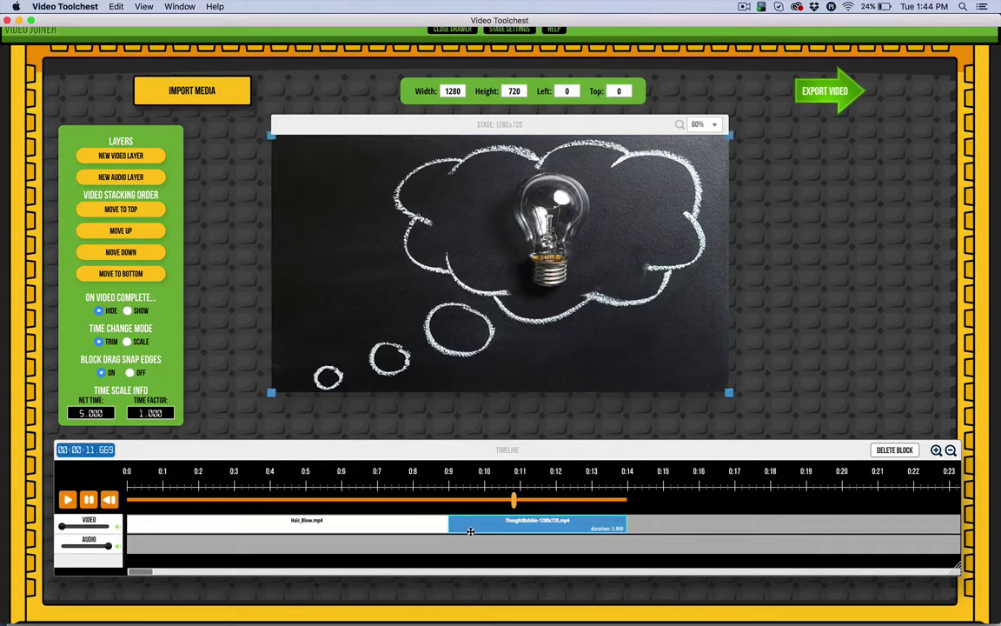
pyautogui.click(462, 501)
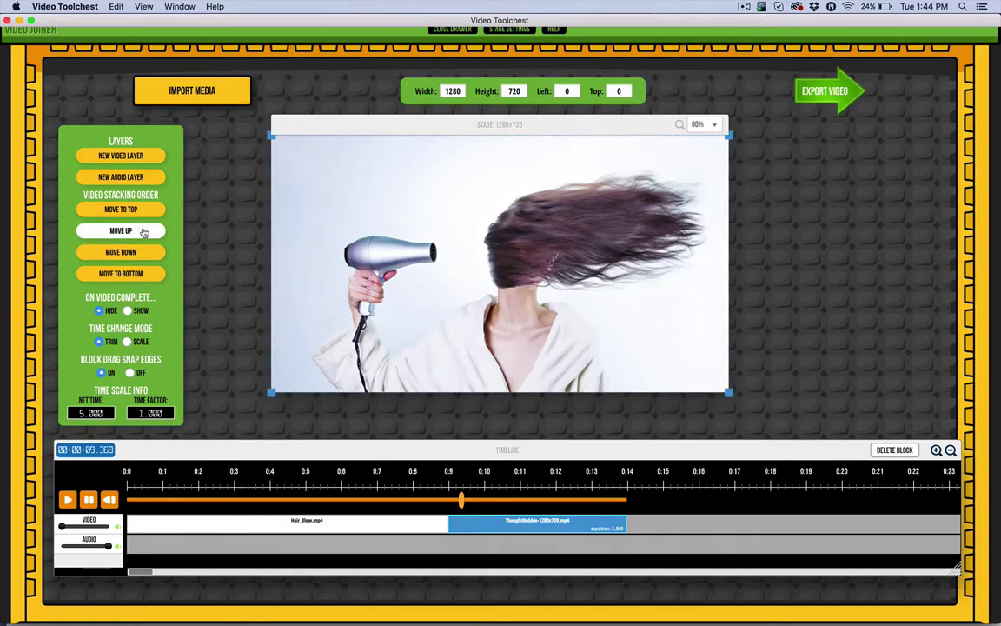
pyautogui.click(122, 210)
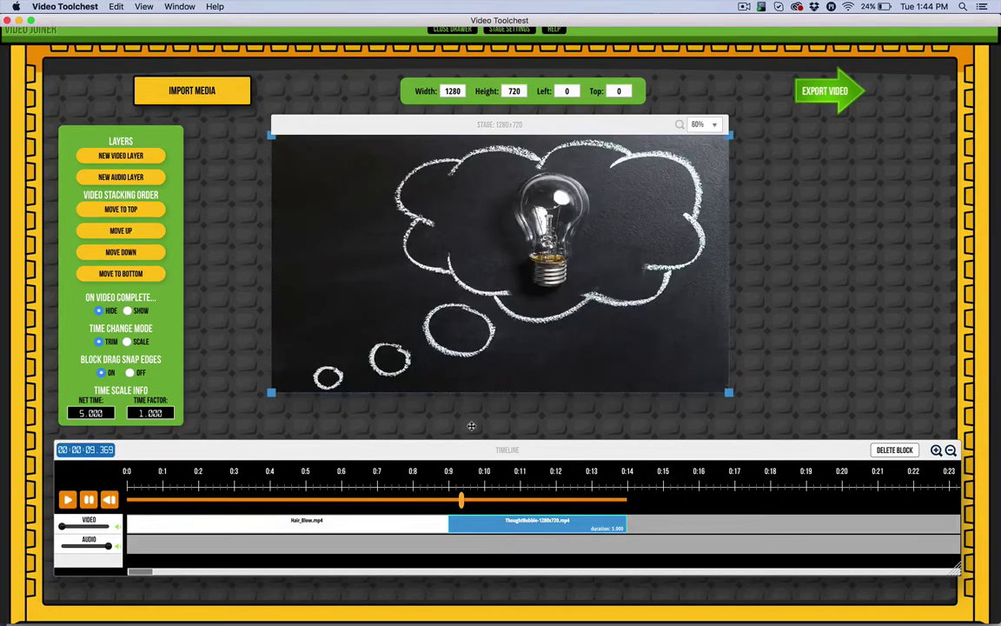
# - Check the overlap, then trim ThoughtBubble to 3.983 s, starting where Hair_Blow ends
pyautogui.moveTo(460, 501); pyautogui.dragTo(485, 493)
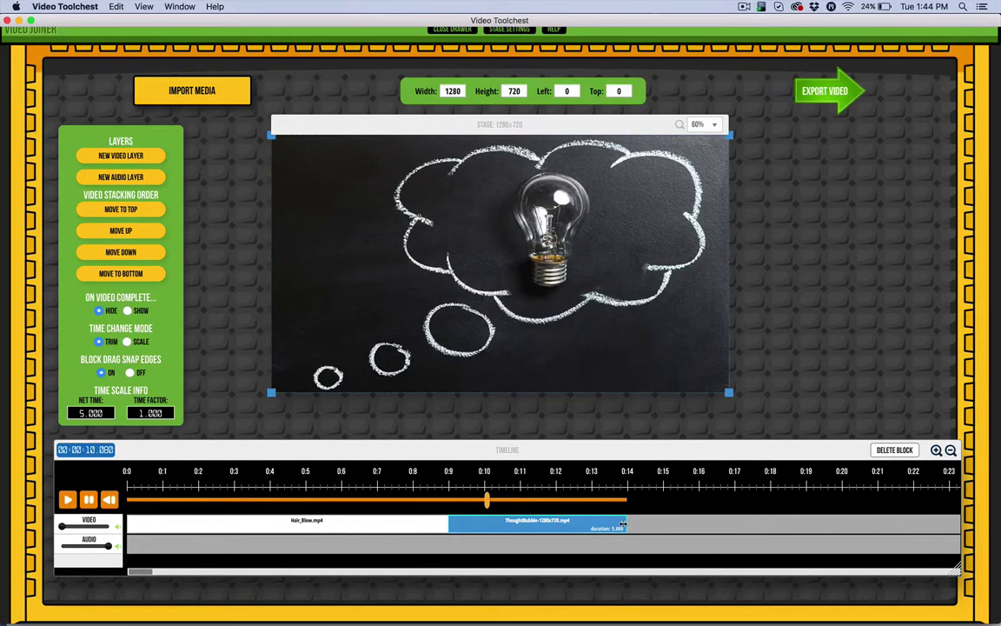
pyautogui.moveTo(622, 524); pyautogui.dragTo(513, 524)
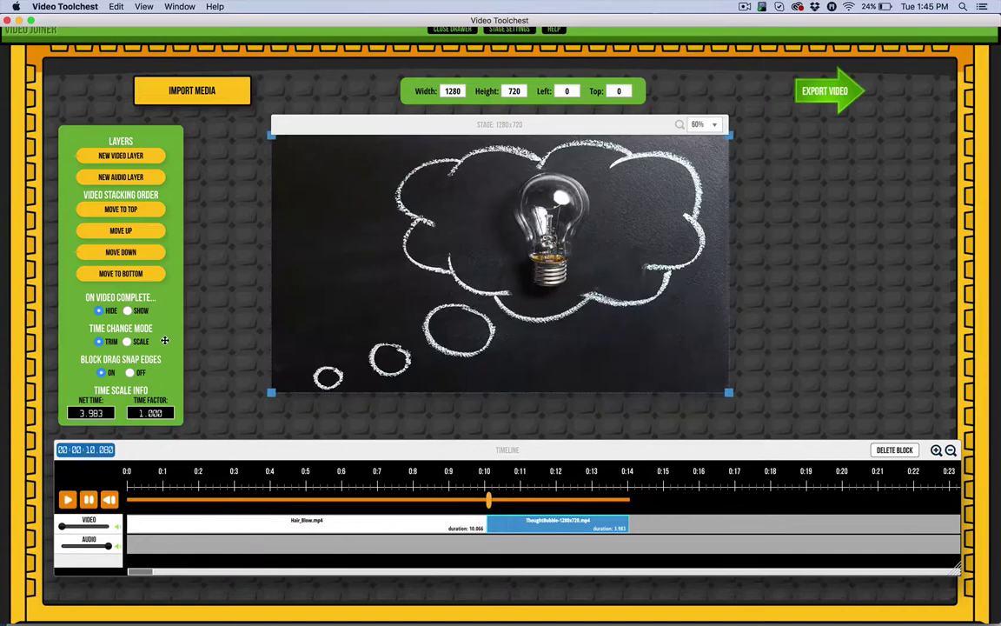
# - Switch to Scale mode and speed ThoughtBubble up to 1.917 s (factor 2.08), previewing near 0:11
pyautogui.click(127, 342)
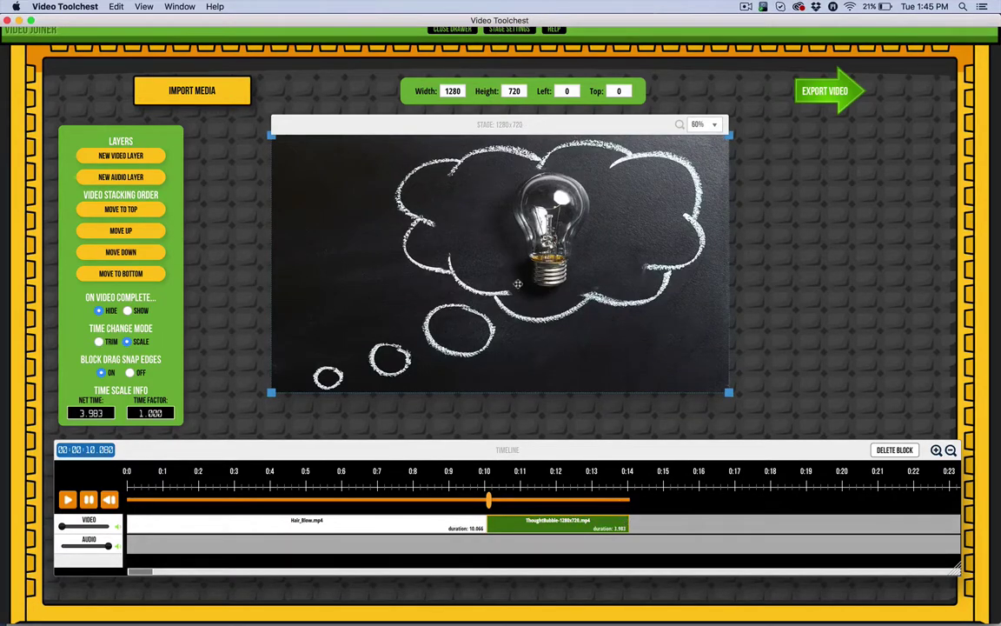
pyautogui.moveTo(627, 522)
pyautogui.mouseDown()
pyautogui.moveTo(581, 522)
pyautogui.moveTo(730, 497)
pyautogui.moveTo(800, 502)
pyautogui.moveTo(576, 523)
pyautogui.moveTo(558, 540)
pyautogui.moveTo(567, 526)
pyautogui.moveTo(643, 526)
pyautogui.moveTo(631, 528)
pyautogui.mouseUp()
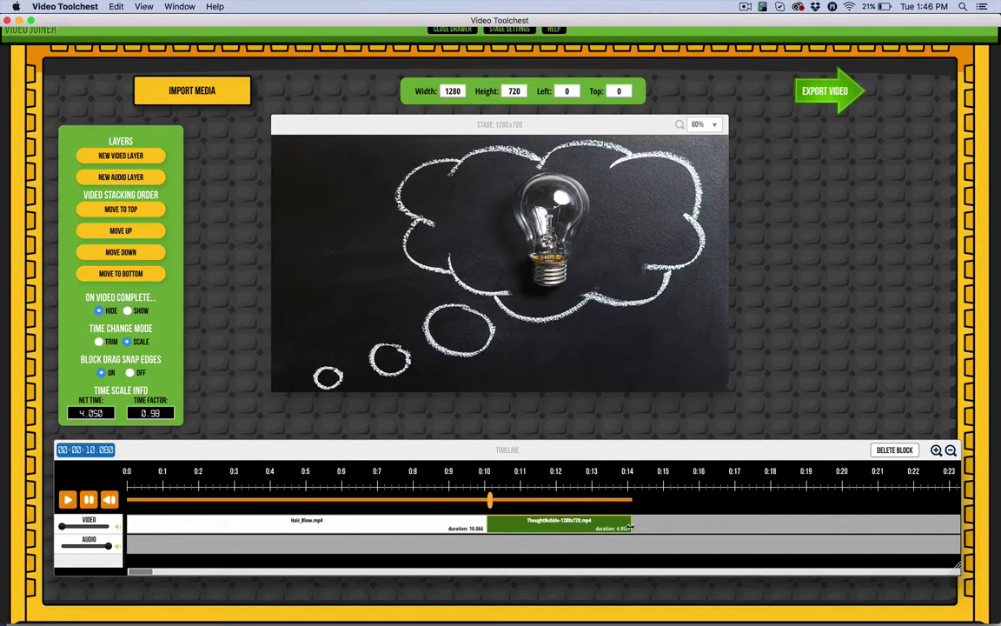
pyautogui.moveTo(630, 521); pyautogui.dragTo(554, 530)
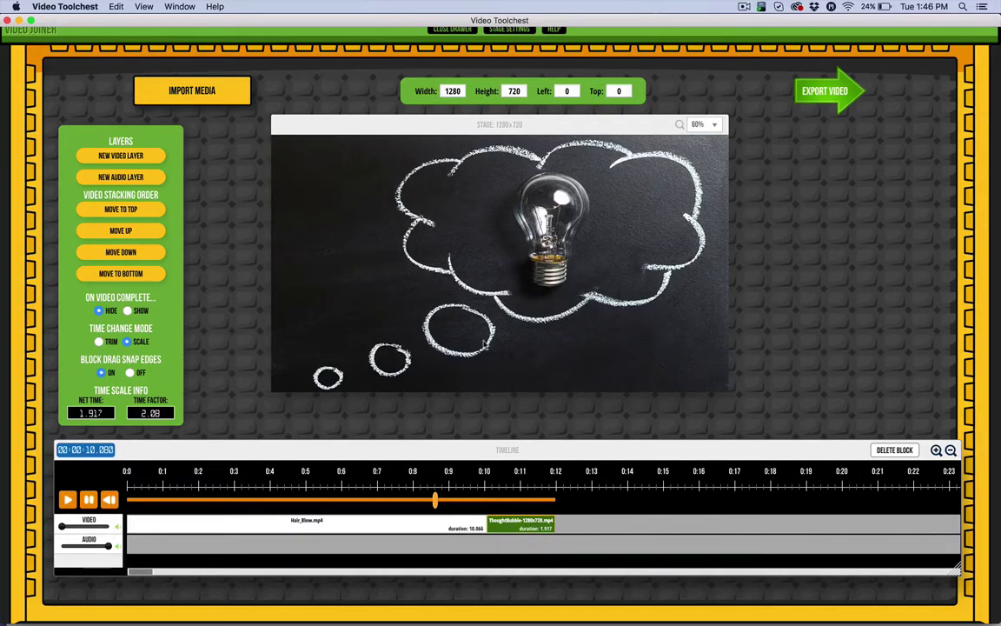
pyautogui.click(518, 487)
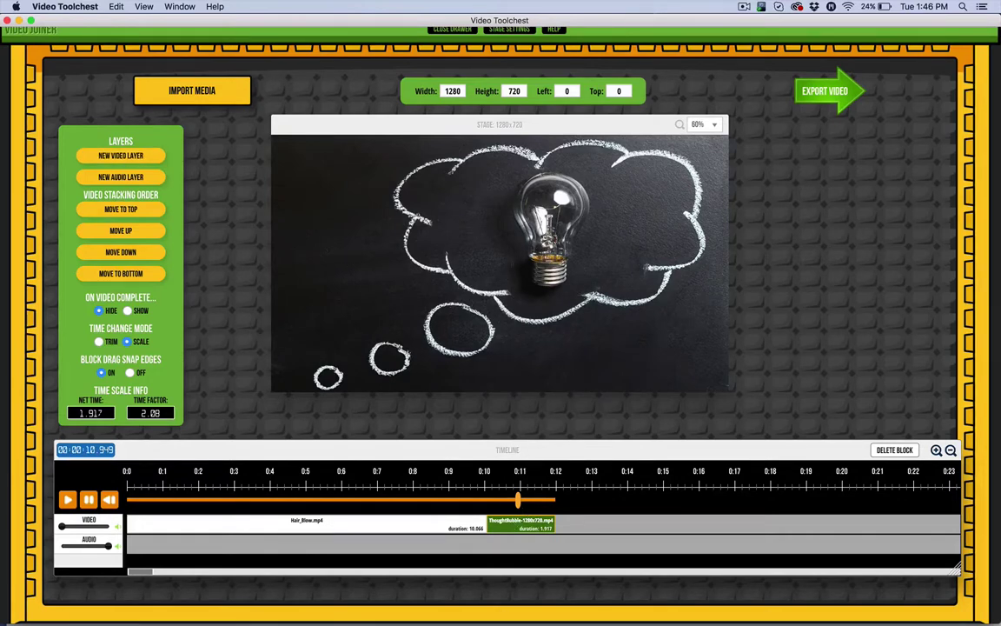
# - Restore Trim time-change mode and drag the Hair_Blow video to Left -22, Top -91 on stage
pyautogui.click(93, 342)
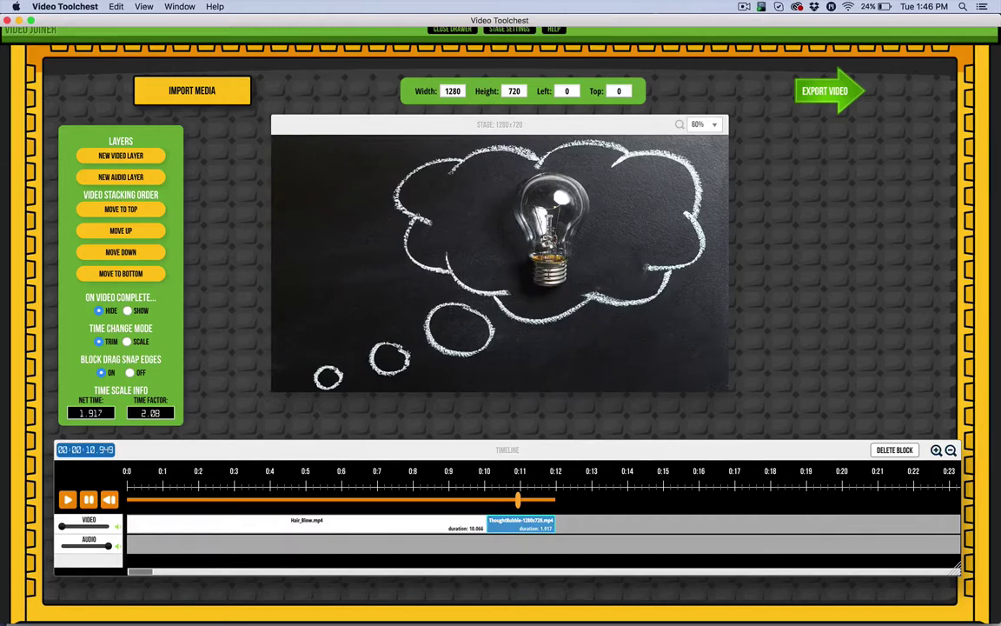
pyautogui.click(365, 524)
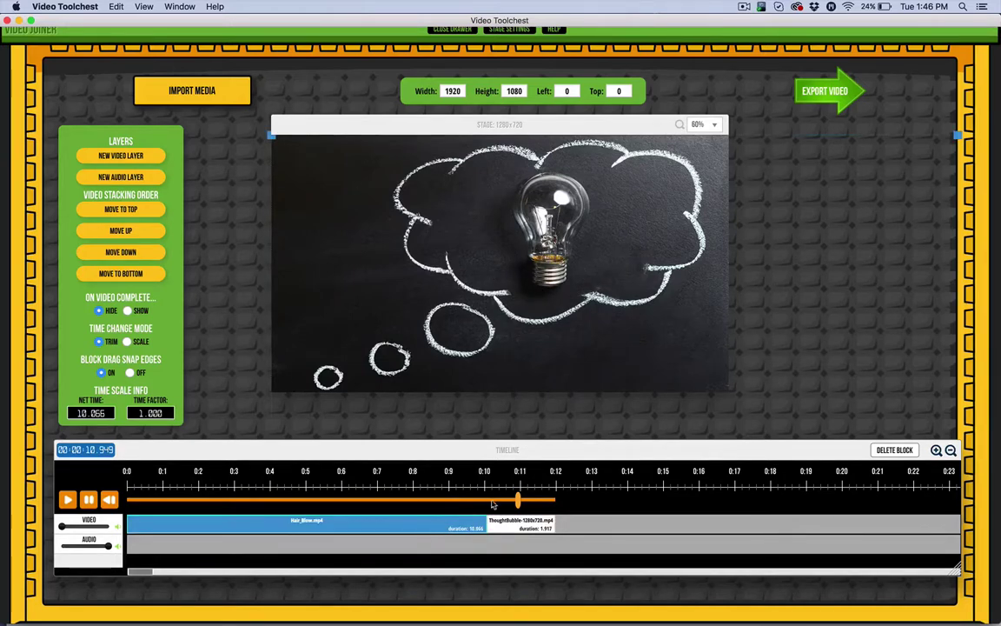
pyautogui.moveTo(334, 177)
pyautogui.mouseDown()
pyautogui.moveTo(436, 250)
pyautogui.moveTo(368, 183)
pyautogui.moveTo(289, 158)
pyautogui.moveTo(328, 175)
pyautogui.mouseUp()
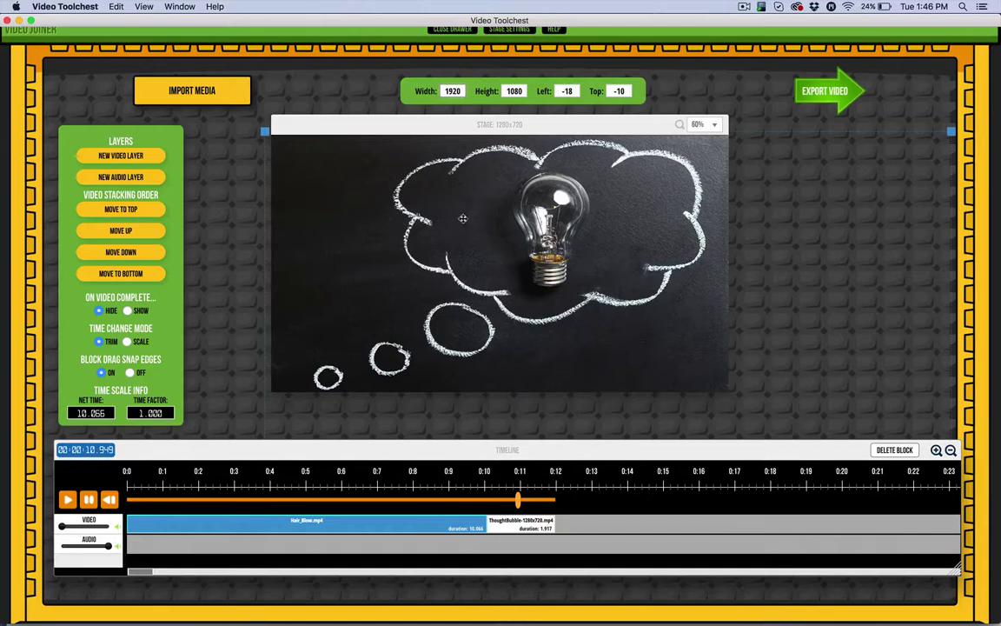
pyautogui.click(344, 474)
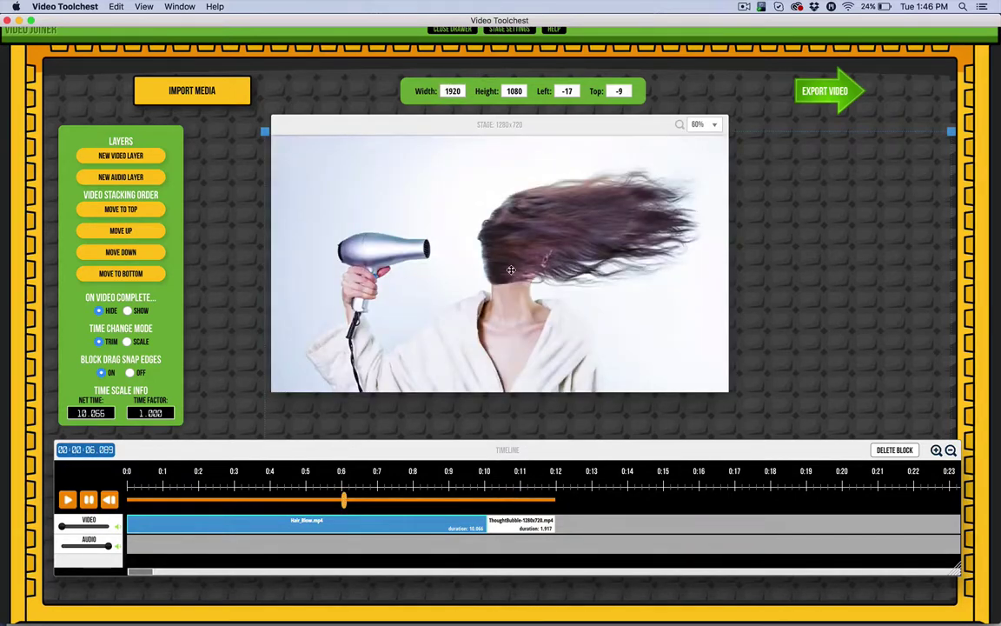
pyautogui.moveTo(459, 244); pyautogui.dragTo(779, 452)
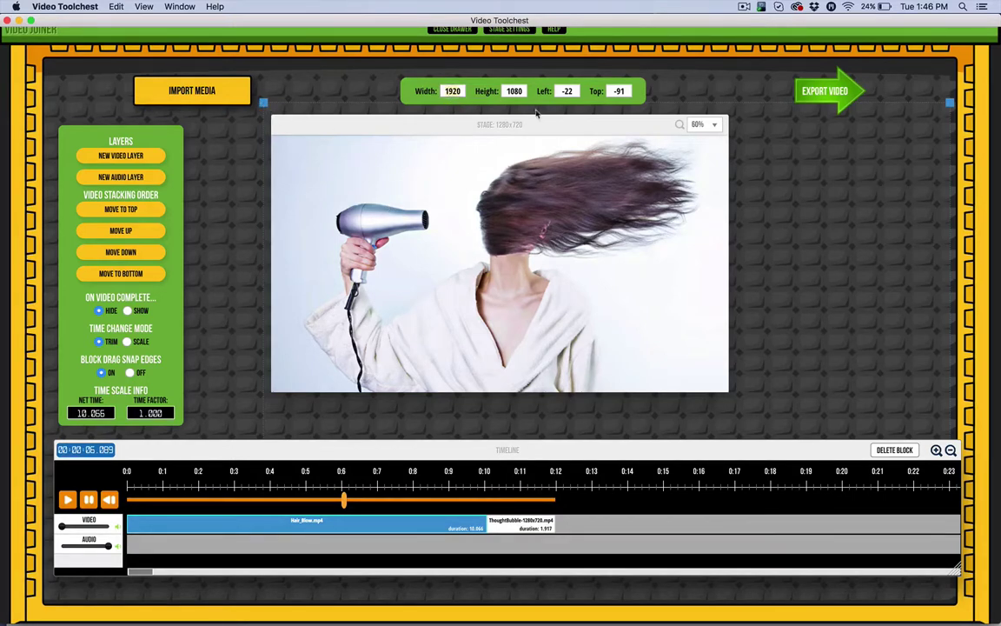
# - Set the Hair_Blow video width to 1280 and position it at Left 0, Top 0
pyautogui.write('1280')
pyautogui.click(513, 93)
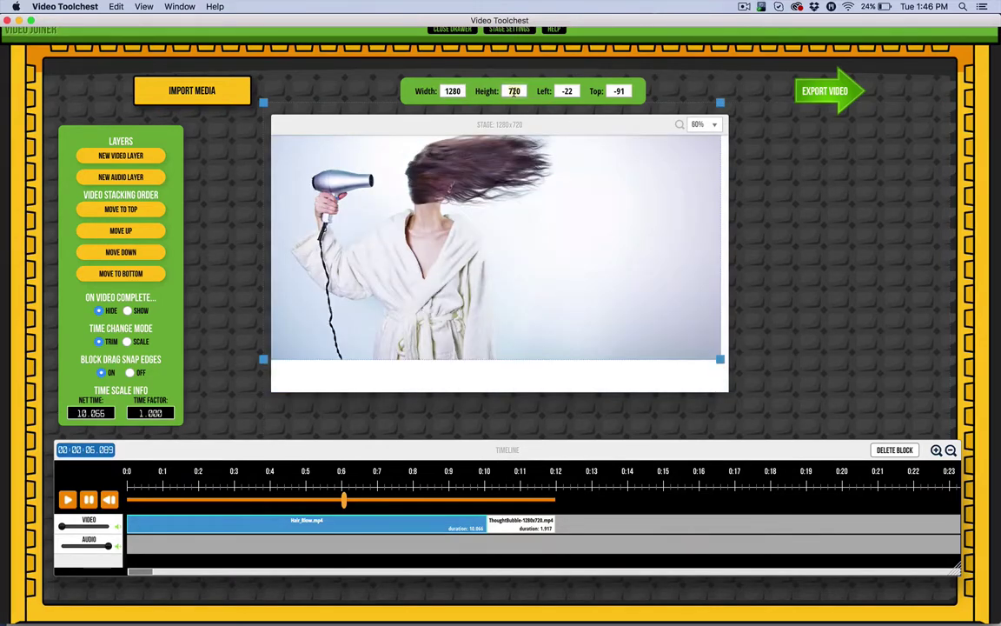
pyautogui.moveTo(492, 244); pyautogui.dragTo(499, 277)
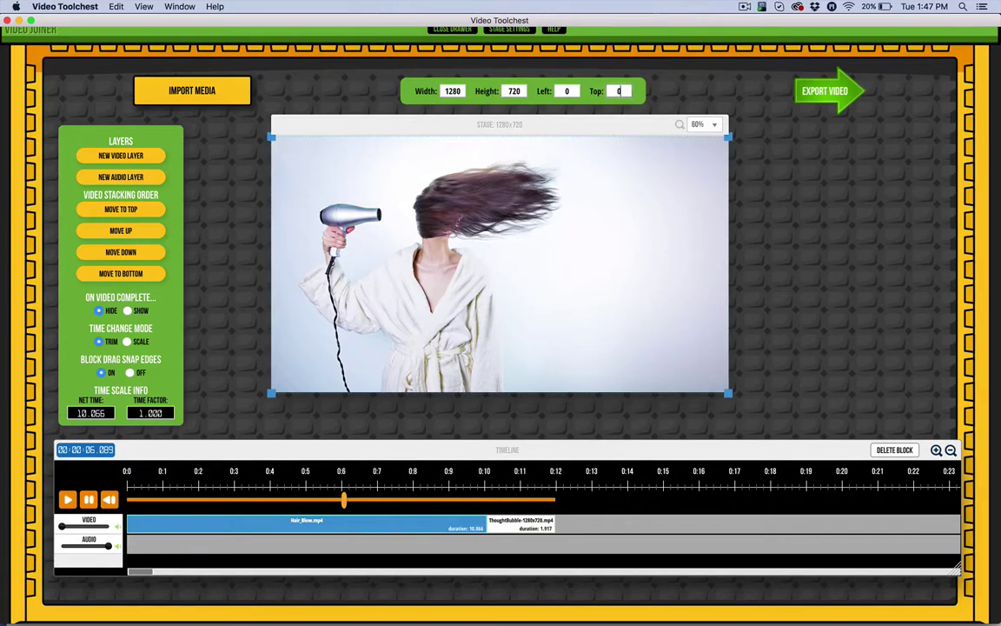
pyautogui.press('Return')
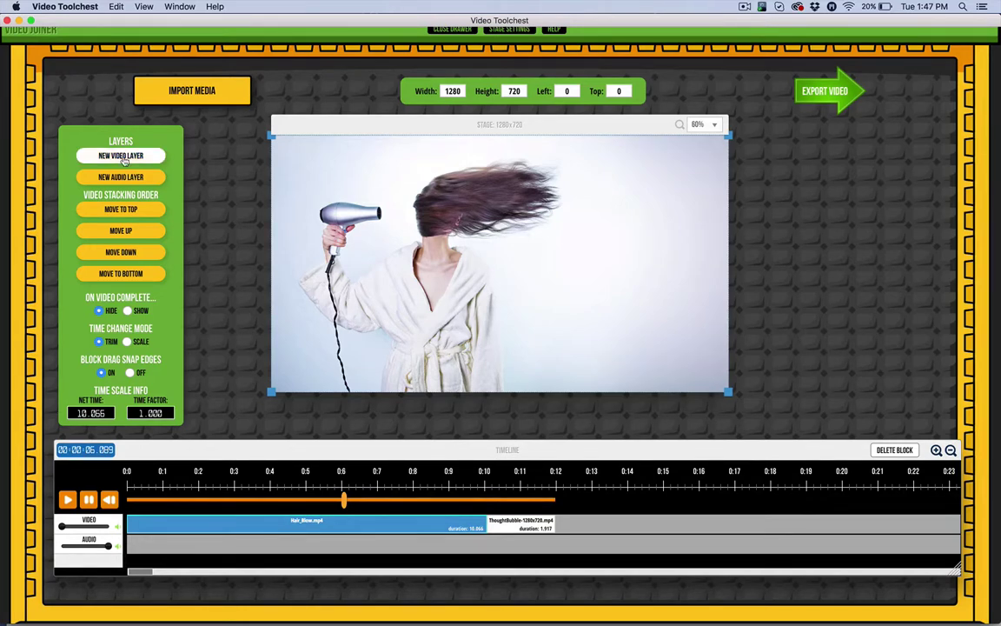
pyautogui.scroll(1, 111, 121)
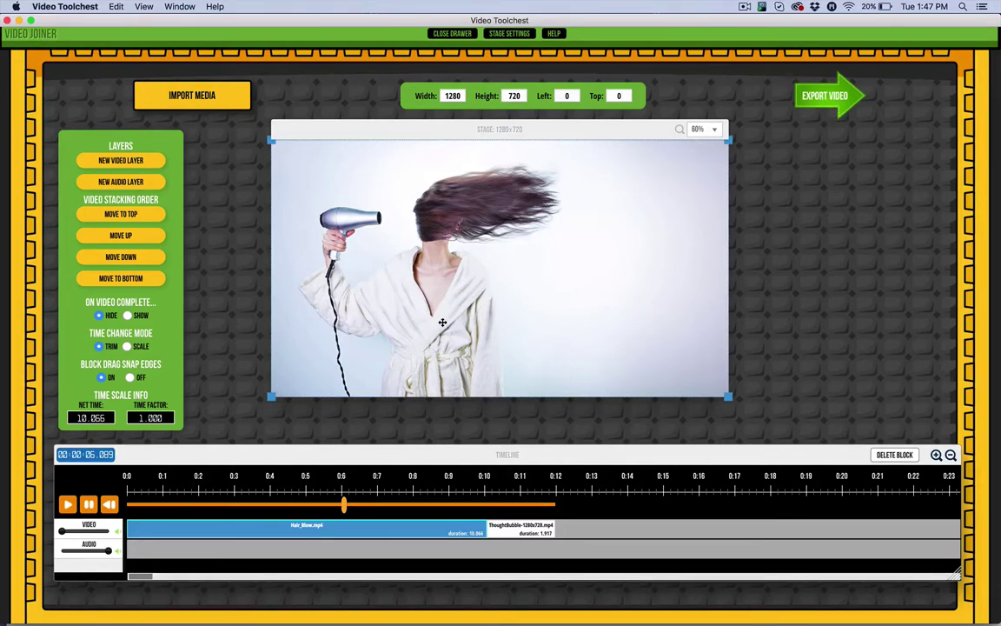
# - Leave the Video Joiner, open Social Meme Creator, and import Hair_Blow.mp4
pyautogui.click(452, 37)
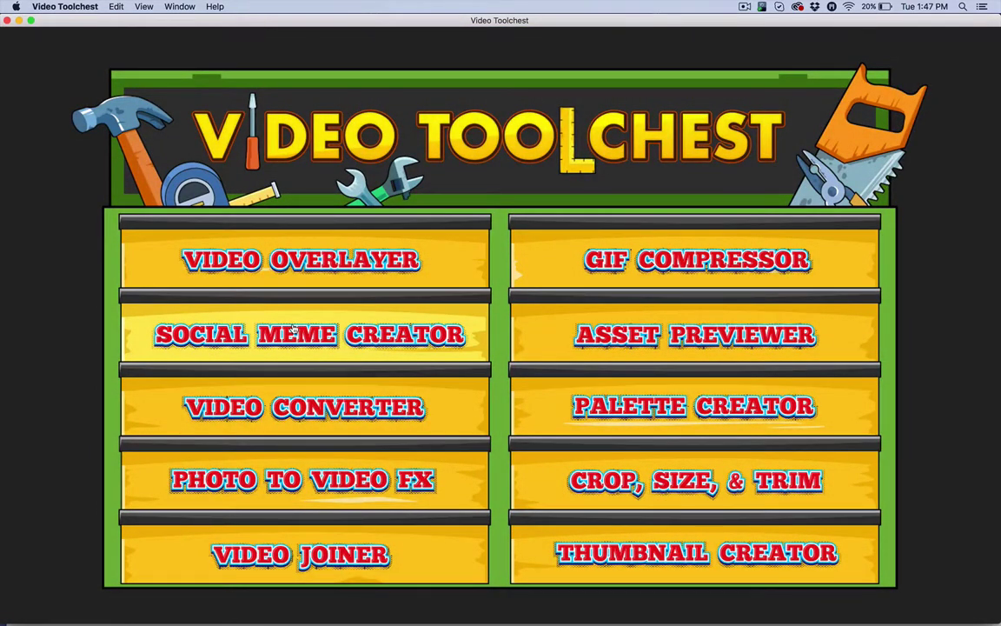
pyautogui.click(293, 332)
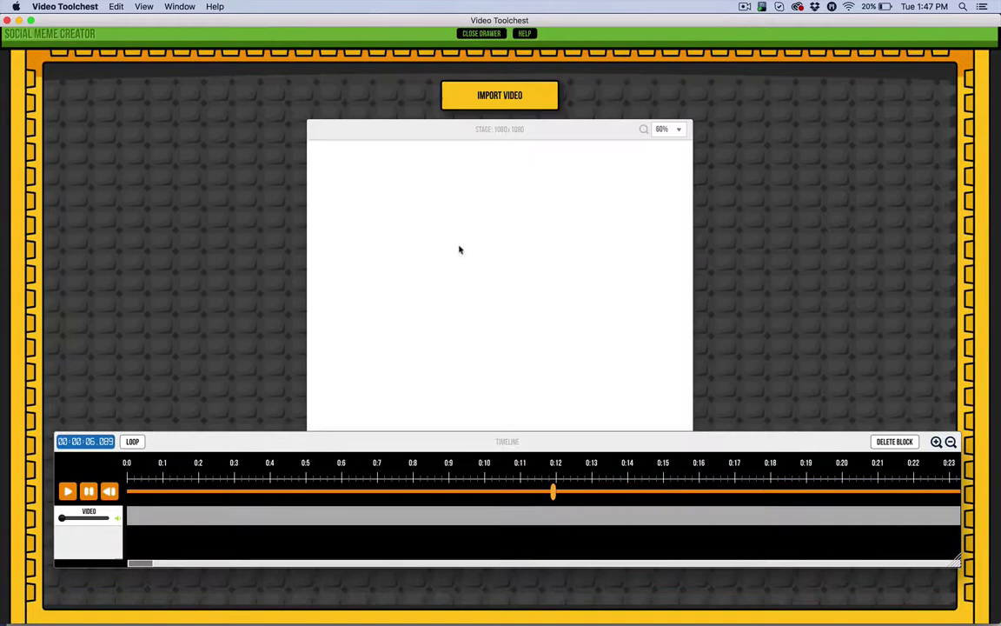
pyautogui.click(450, 90)
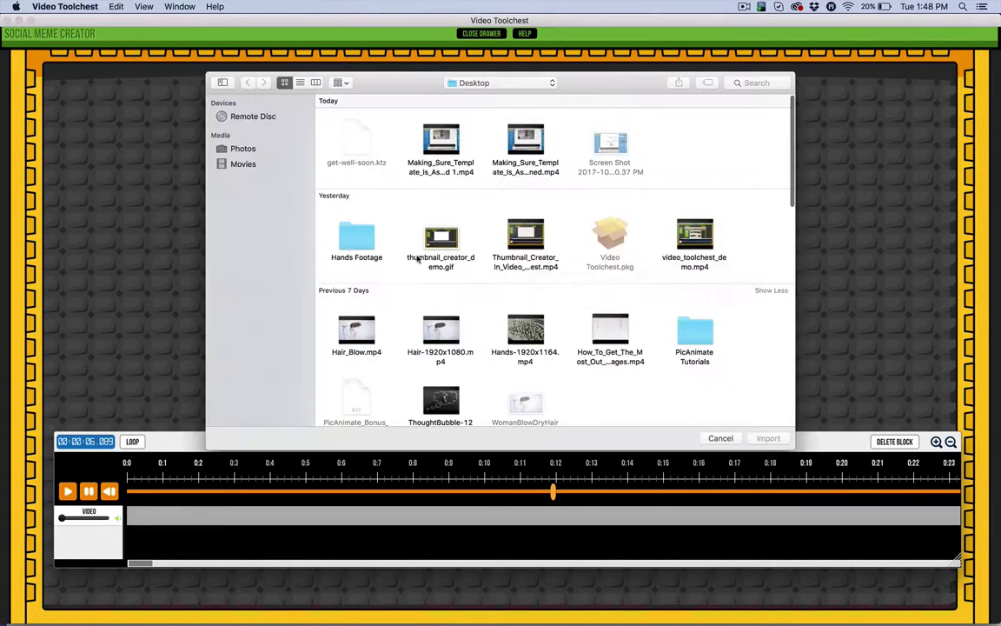
pyautogui.click(441, 334)
pyautogui.click(356, 335)
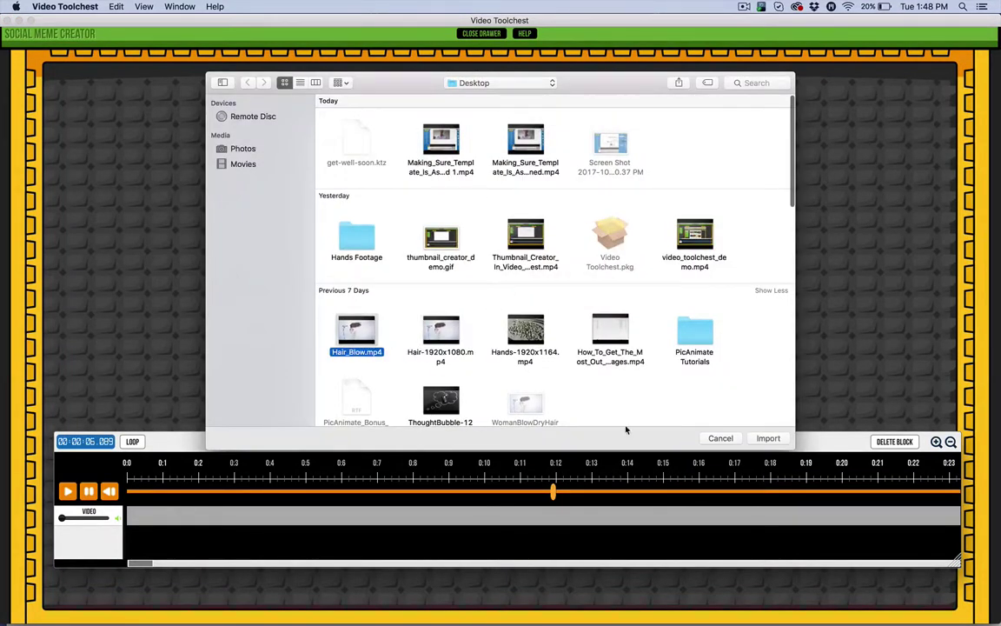
pyautogui.click(769, 438)
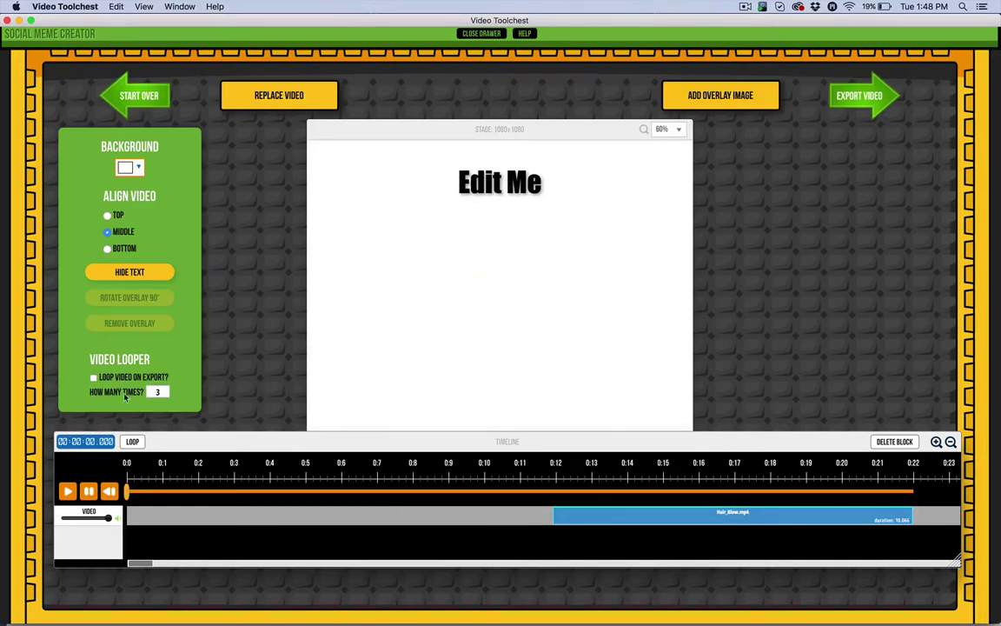
# - Move Hair_Blow.mp4 to start at 0:00 and lower the timeline panel to enlarge the stage
pyautogui.moveTo(587, 511); pyautogui.dragTo(129, 491)
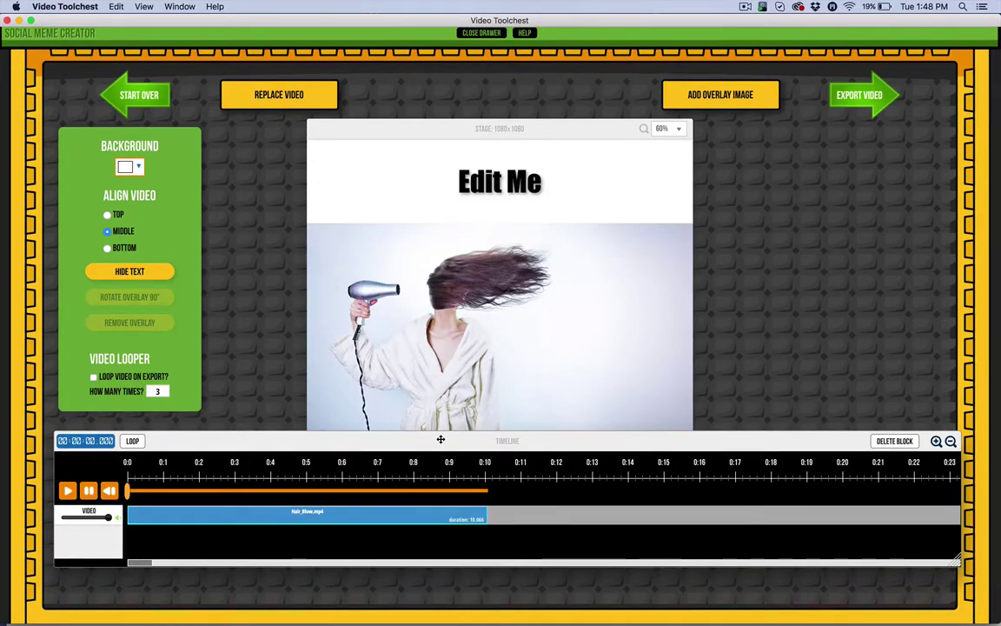
pyautogui.moveTo(443, 438); pyautogui.dragTo(436, 478)
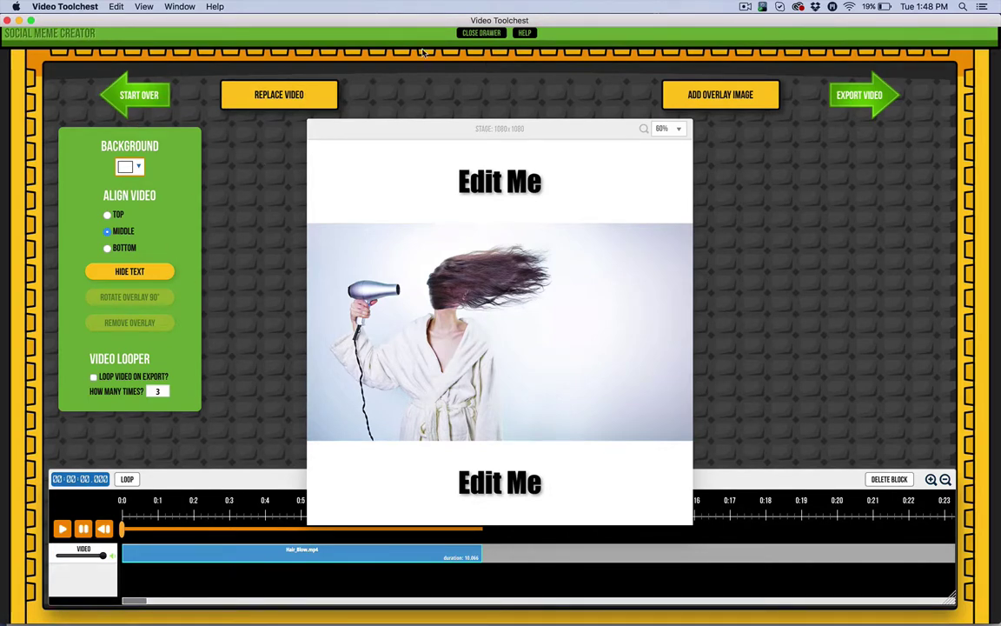
# - Close the Social Meme Creator drawer to get back to the ten-tool menu
pyautogui.click(482, 33)
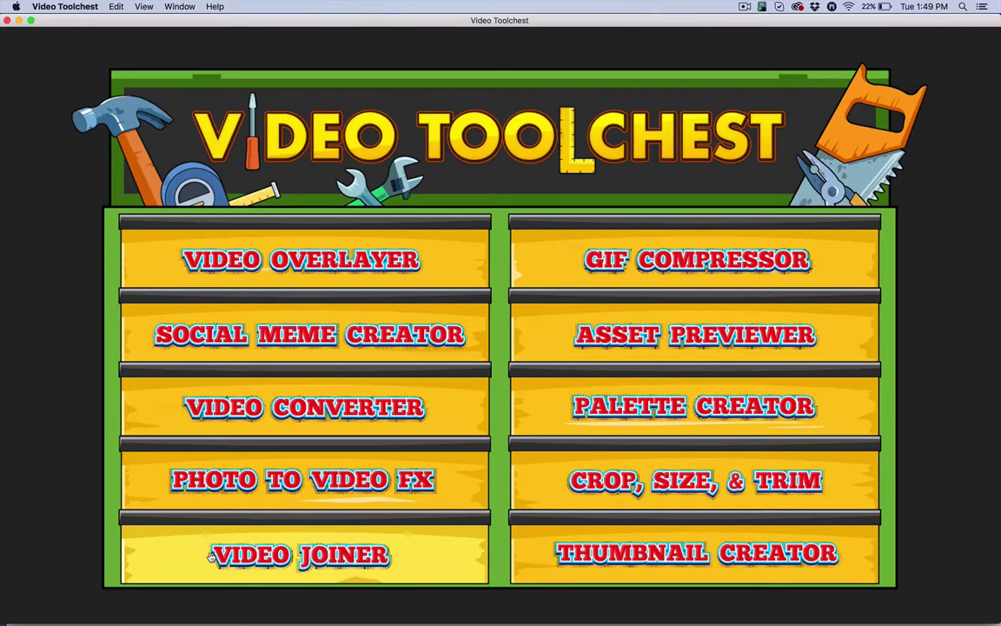
pyautogui.click(210, 557)
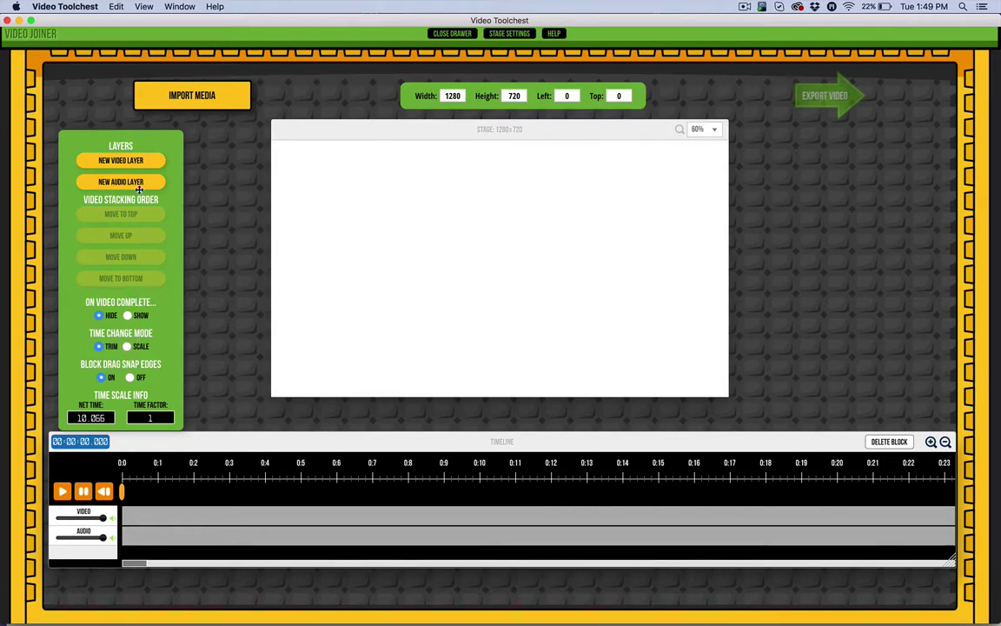
pyautogui.click(450, 33)
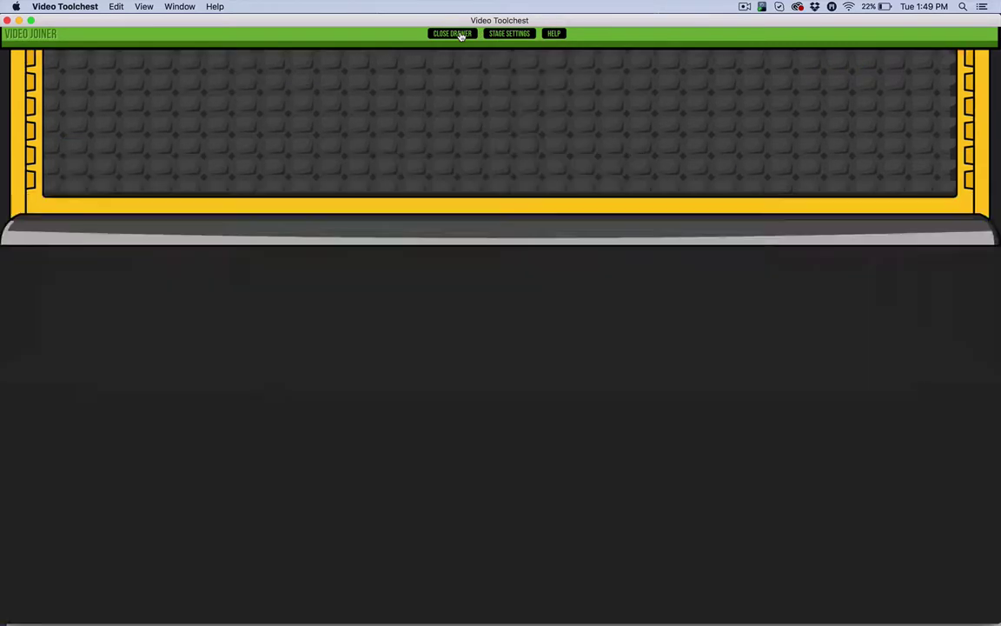